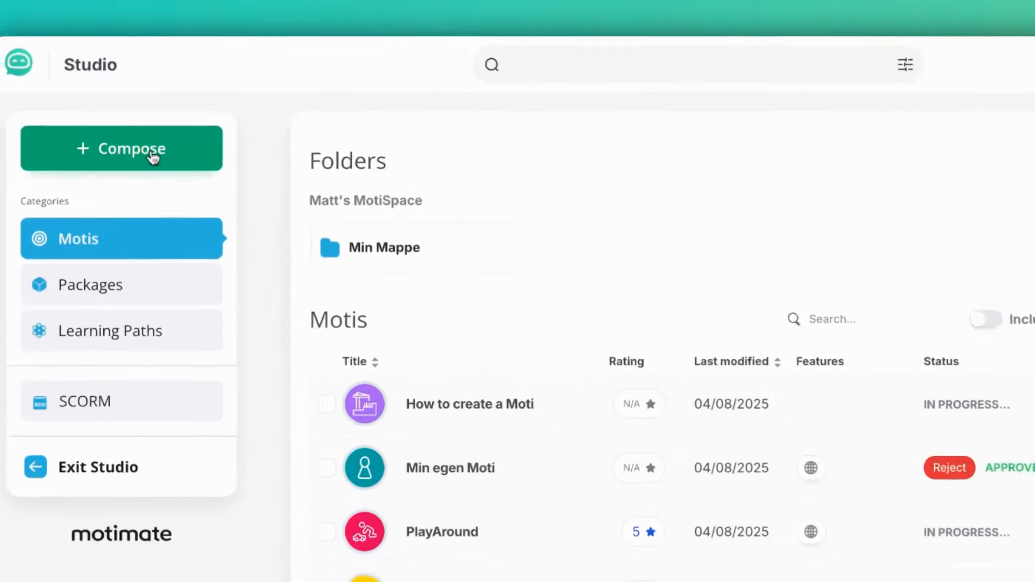
Start a new Moti named "First Aid Course" with English as its language
left_click(152, 154)
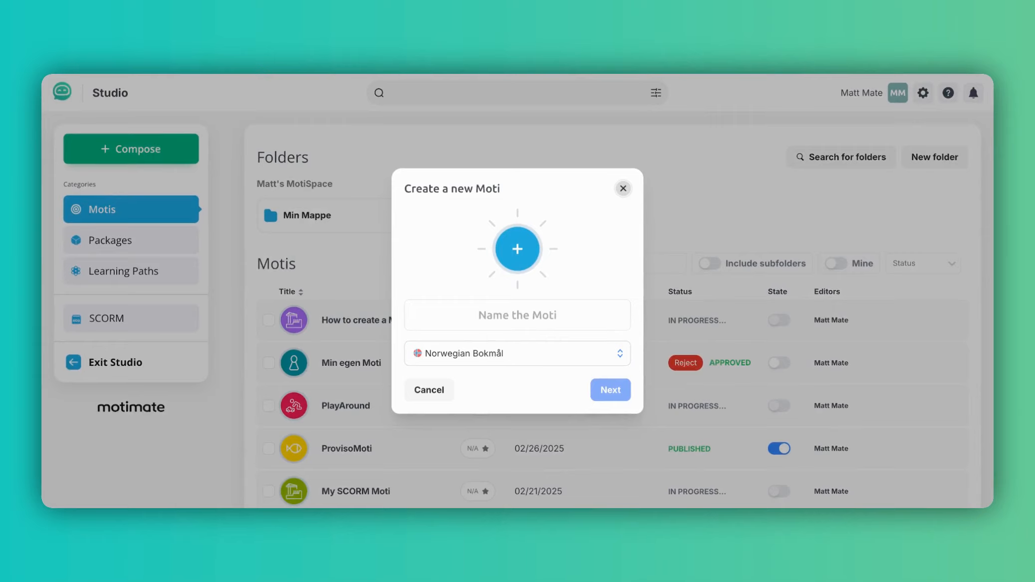
left_click(531, 315)
type("First")
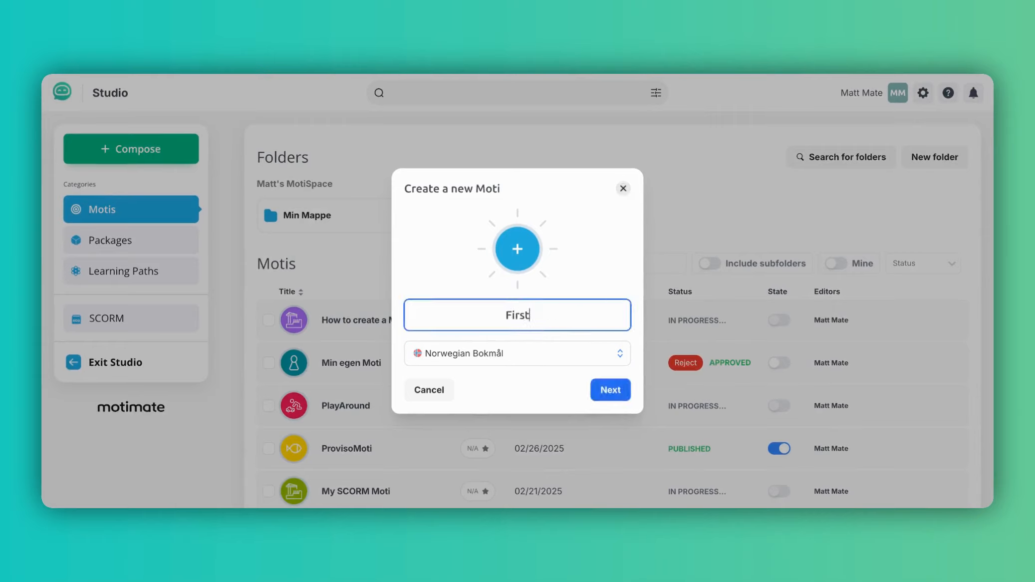
type(" Aid Course")
left_click(497, 356)
left_click(492, 131)
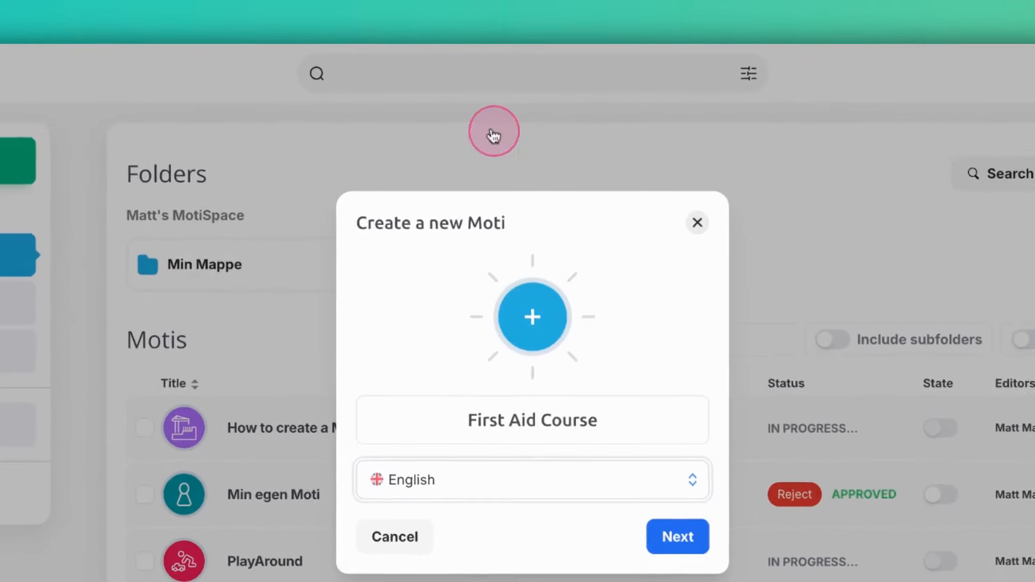
left_click(610, 400)
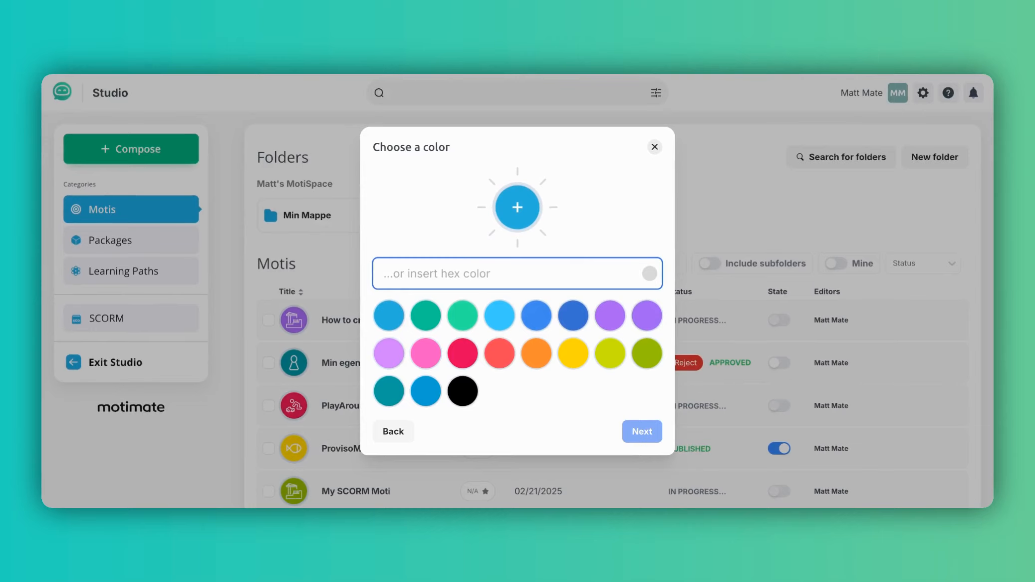
Give the Moti badge the crimson colour #E00053 and the first-aid kit icon, and finish creating the Moti
left_click(462, 353)
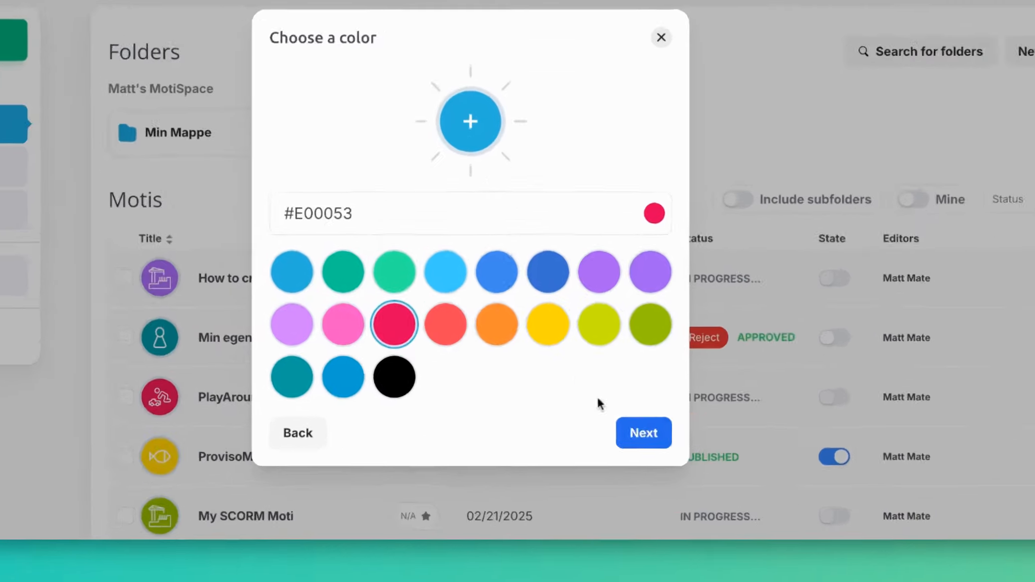
left_click(642, 431)
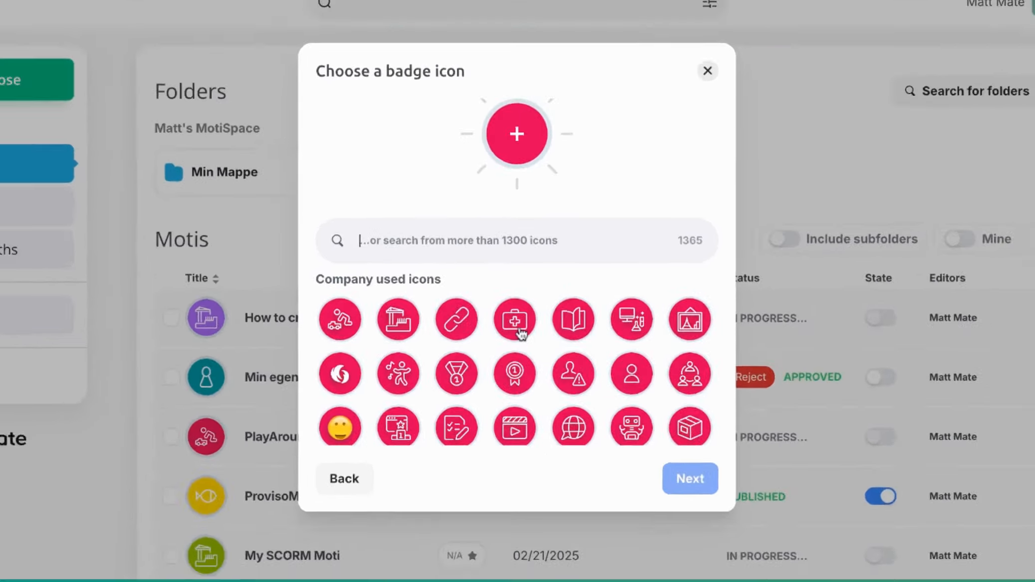
left_click(517, 324)
left_click(642, 437)
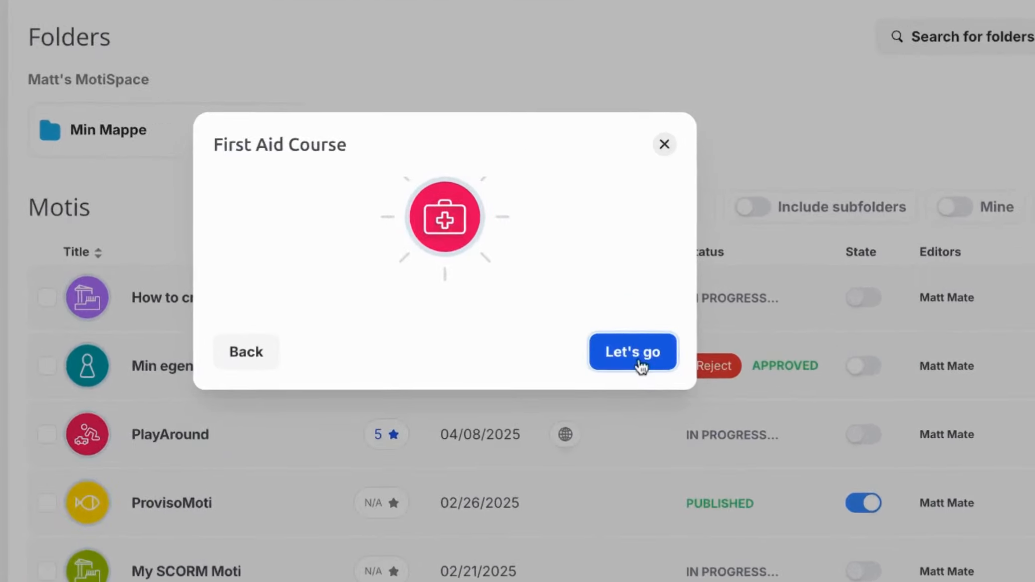
left_click(638, 358)
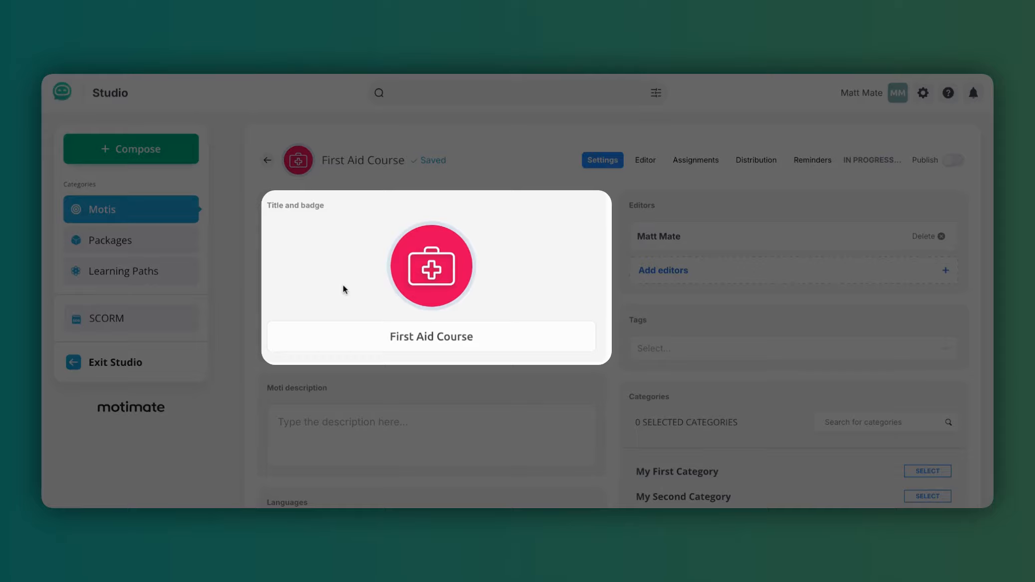
Enable the diploma in the First Aid Course settings
scroll(342, 285, "down", 1)
scroll(343, 285, "down", 3)
scroll(518, 290, "down", 2)
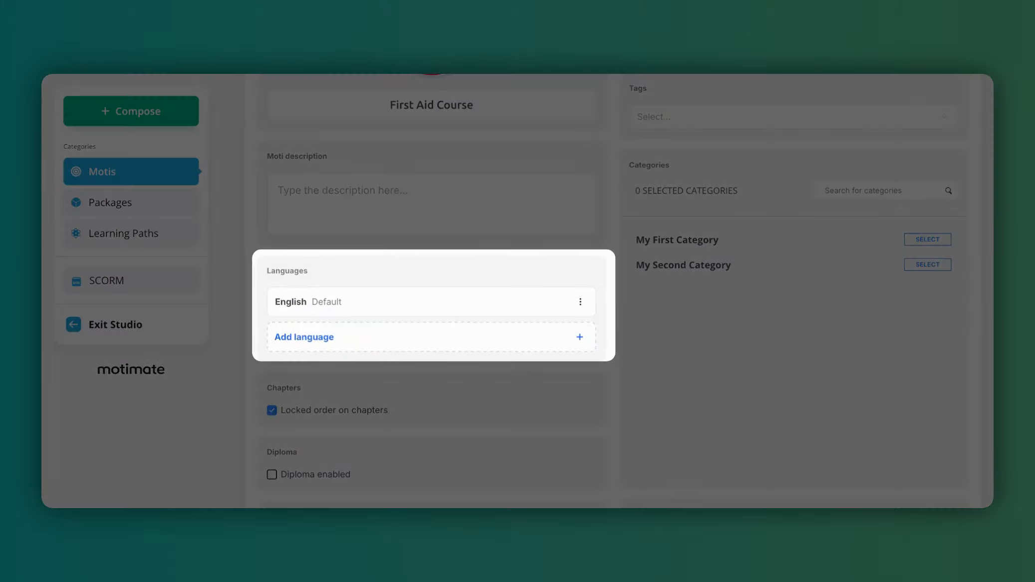
scroll(628, 288, "down", 3)
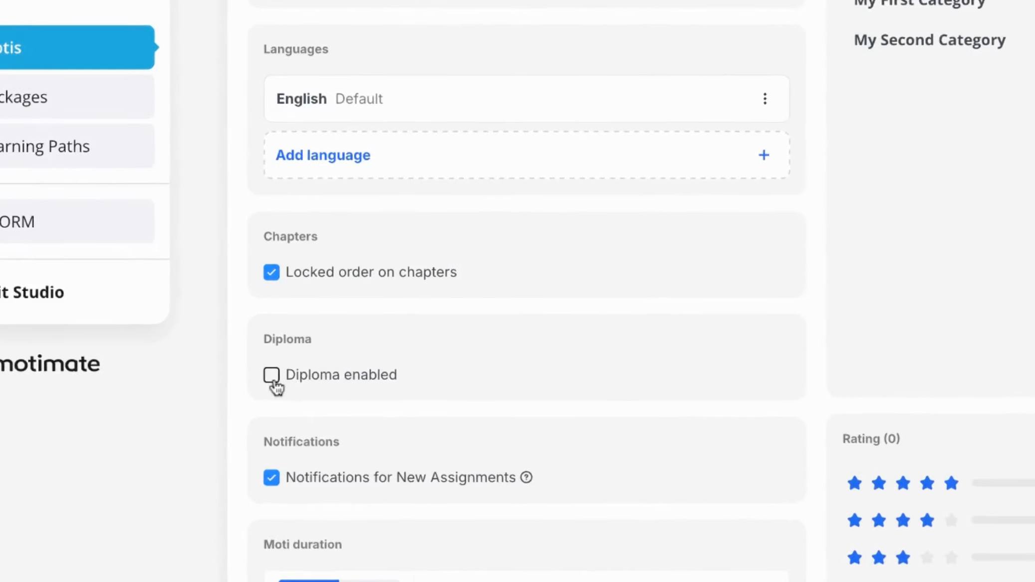
left_click(272, 377)
Review the remaining course settings, including notifications, duration, editors, tags, categories and ratings
scroll(250, 379, "down", 4)
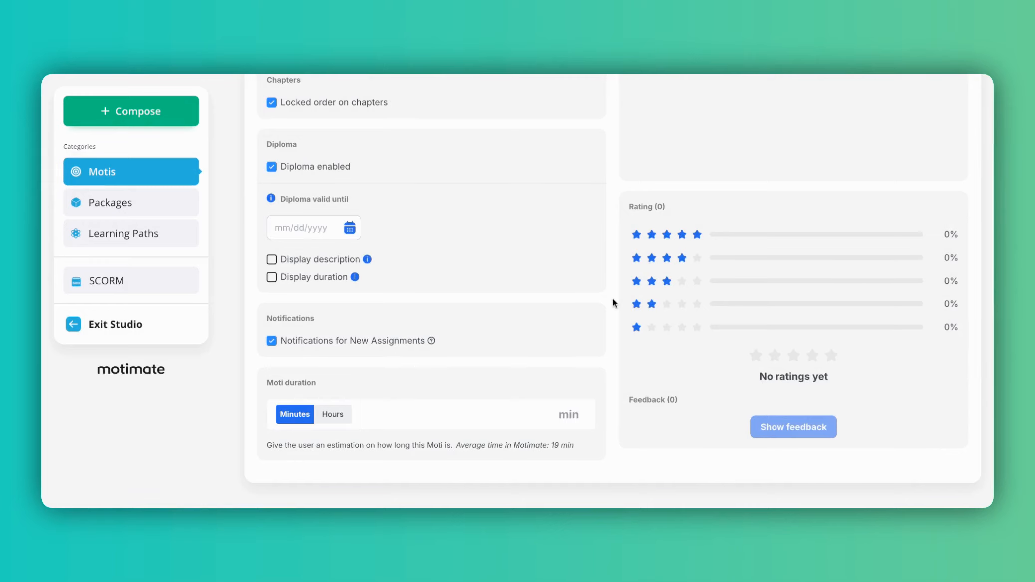
scroll(612, 298, "up", 10)
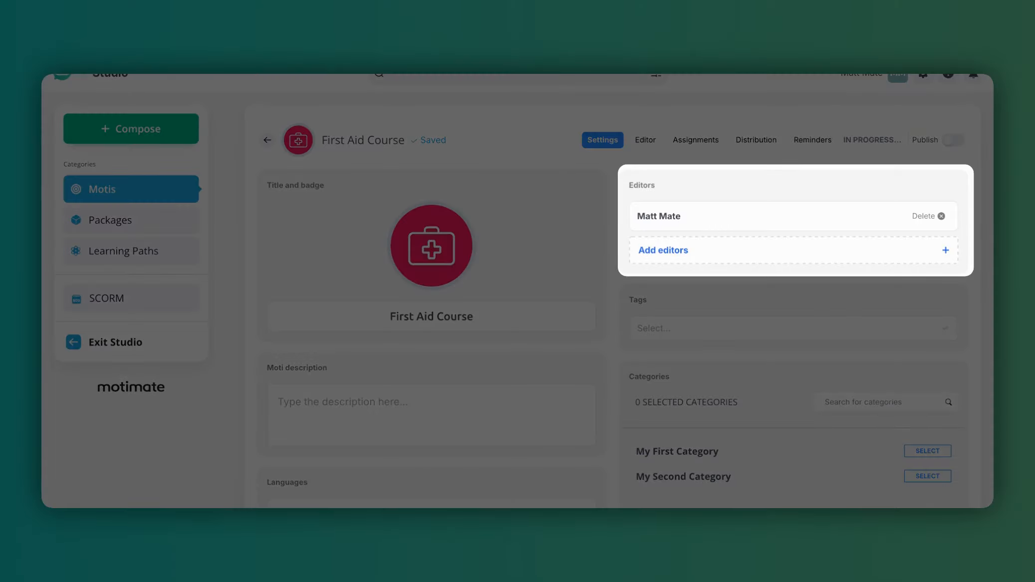
scroll(612, 297, "down", 3)
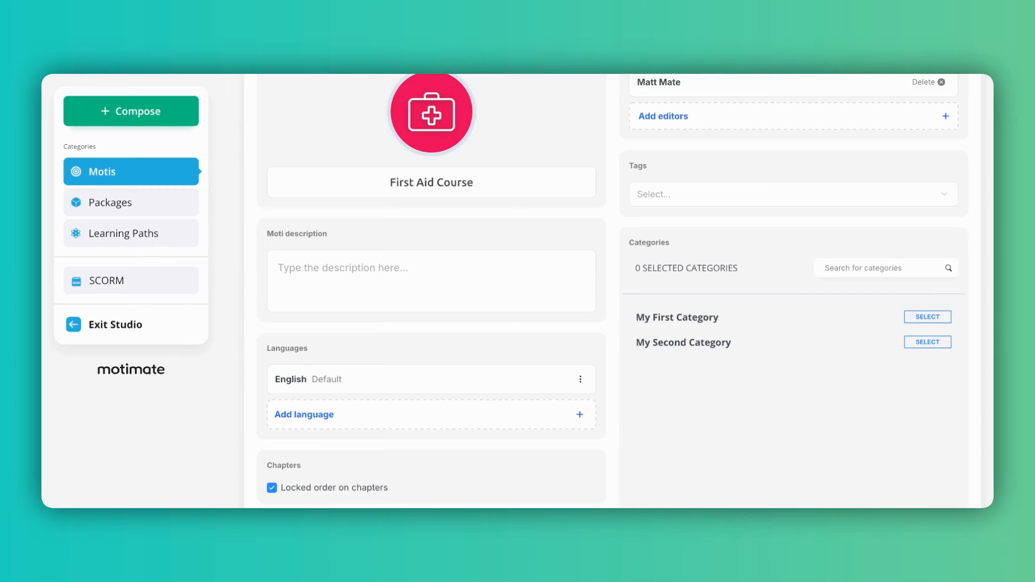
scroll(618, 290, "down", 8)
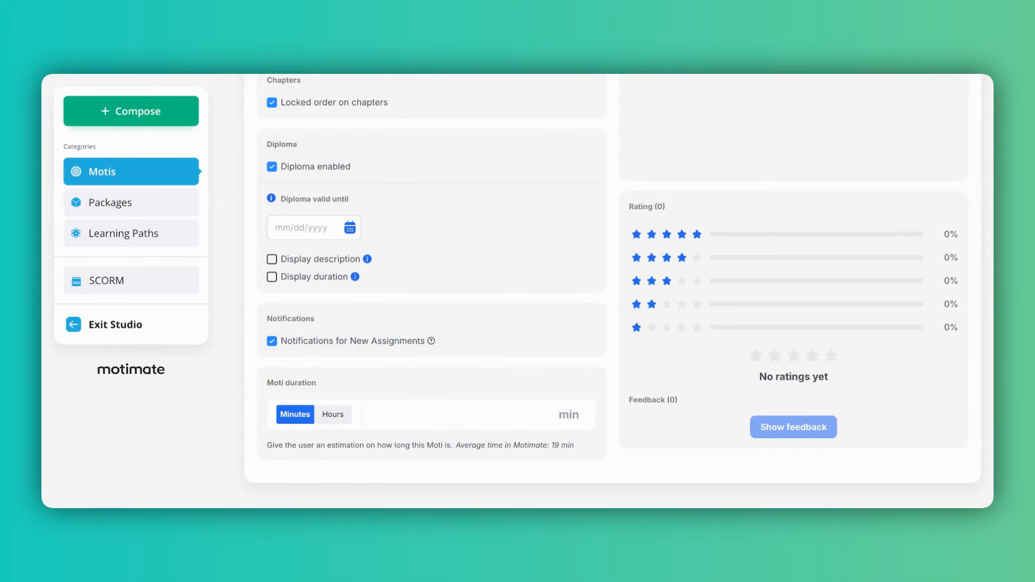
scroll(518, 290, "up", 10)
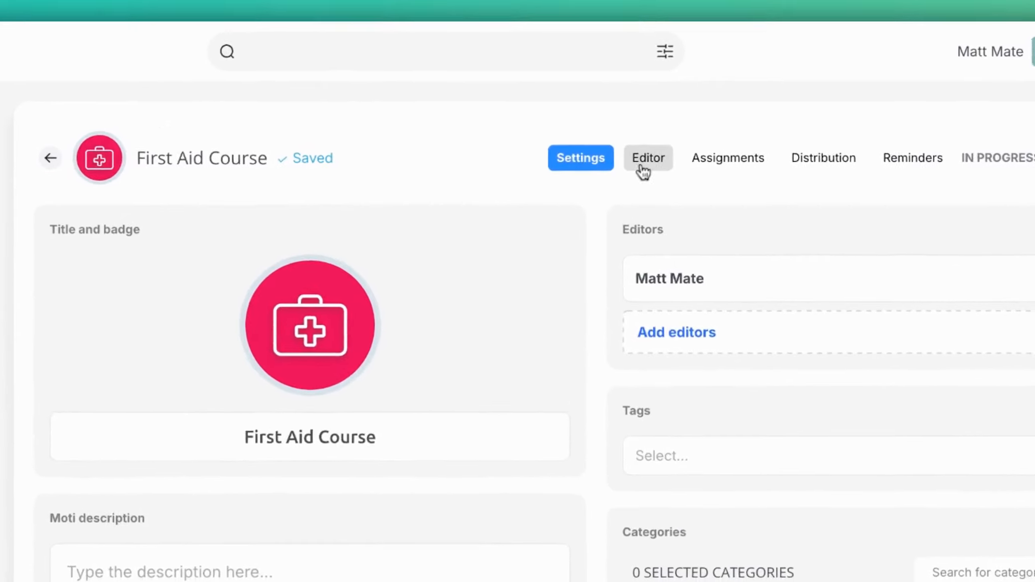
Add a first chapter titled "Introduction" in the course editor
left_click(643, 167)
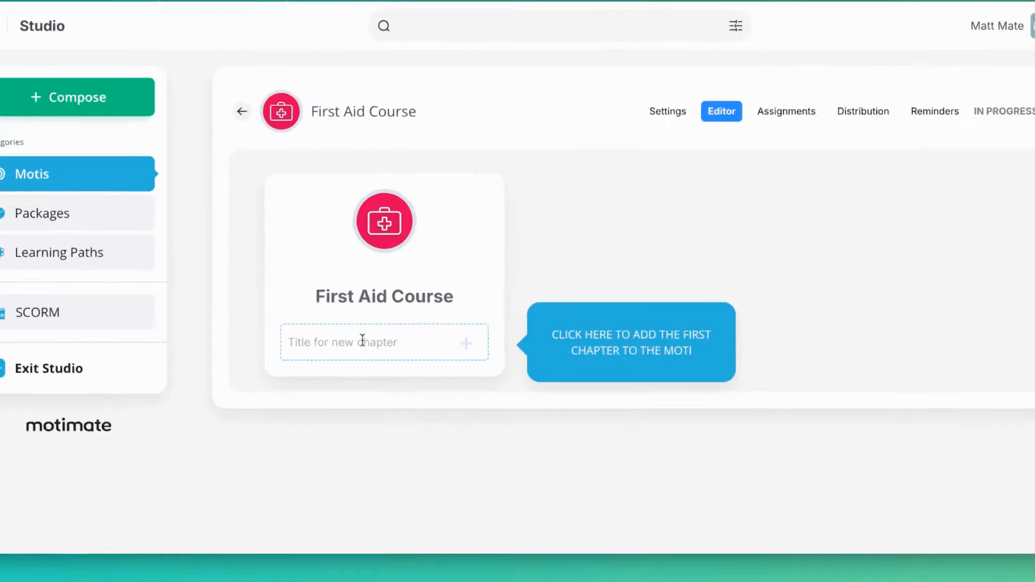
left_click(360, 341)
type("Introduction")
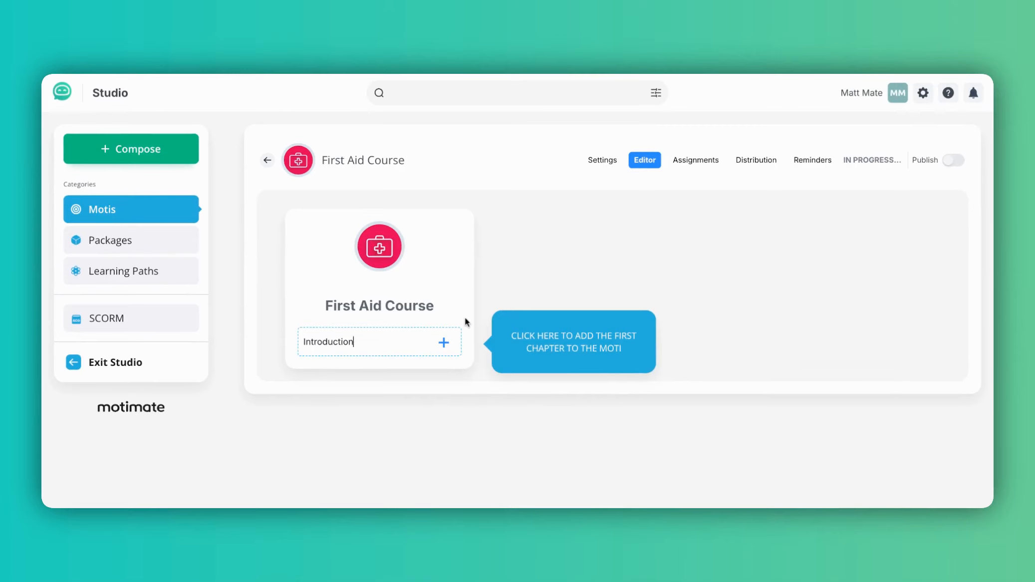
key("Return")
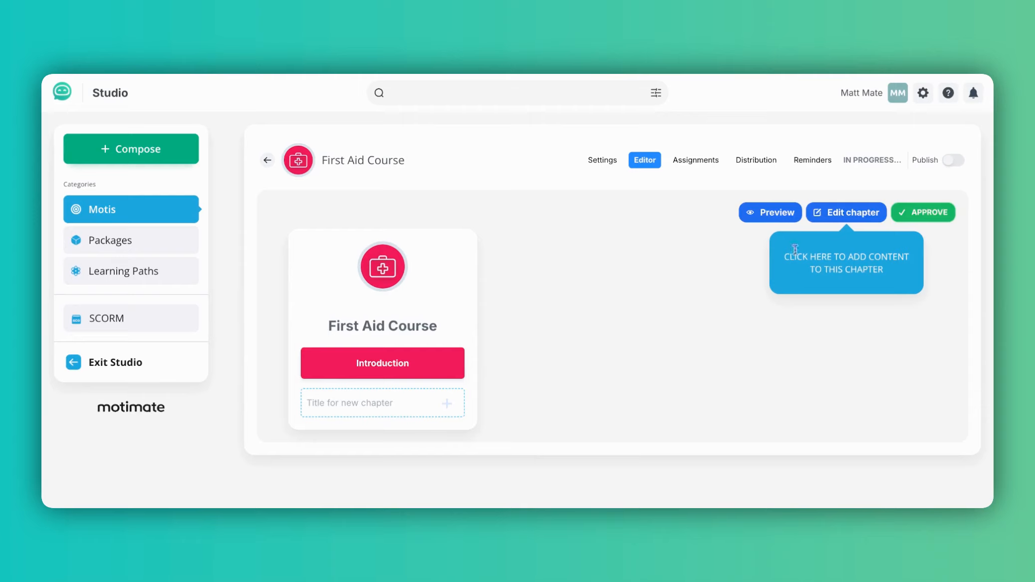
Add a poster to the Introduction chapter and set the poster height to 300
left_click(842, 212)
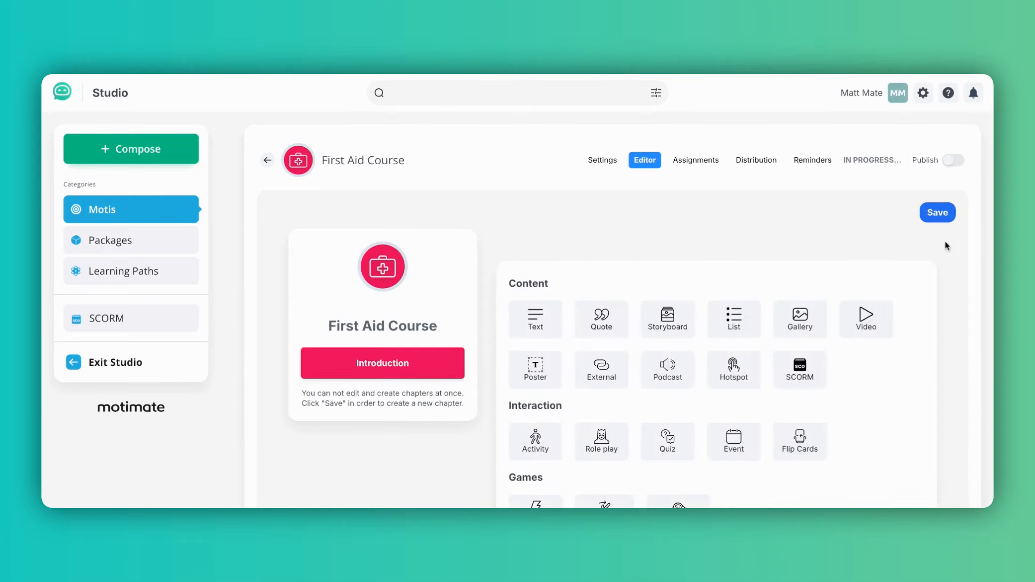
scroll(955, 267, "down", 3)
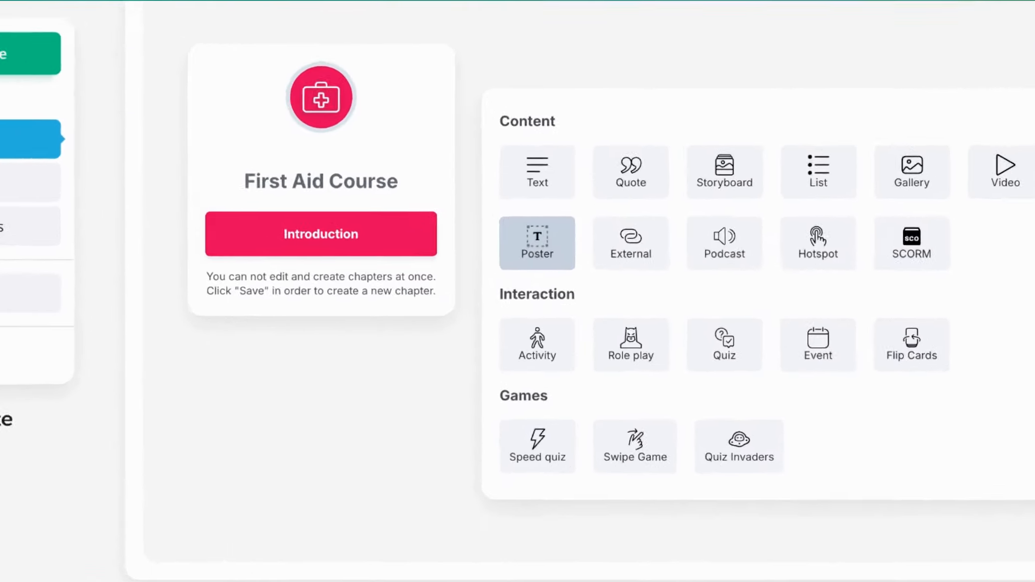
left_click(535, 244)
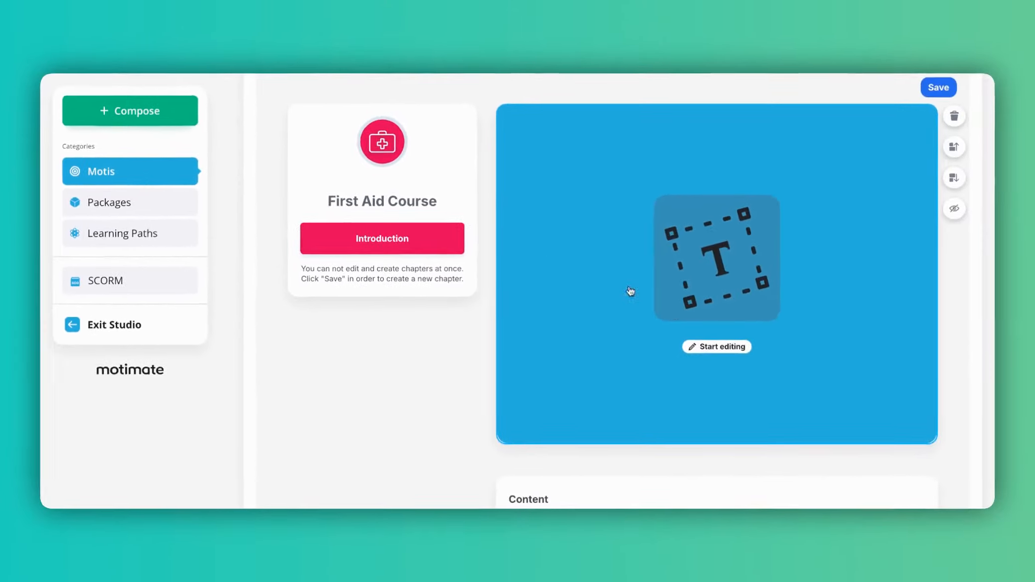
left_click(716, 346)
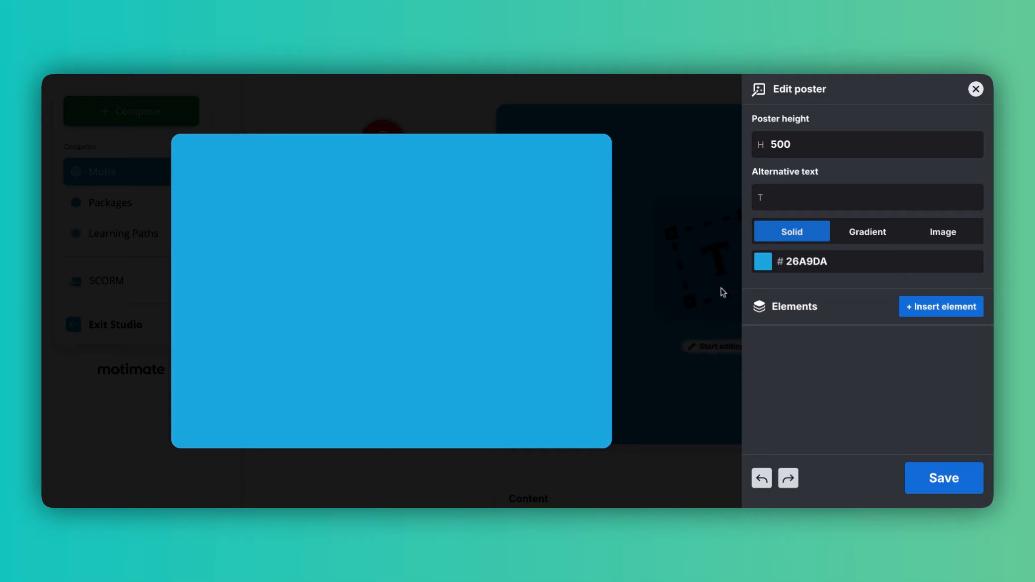
left_click_drag(777, 140, 771, 141)
type("3")
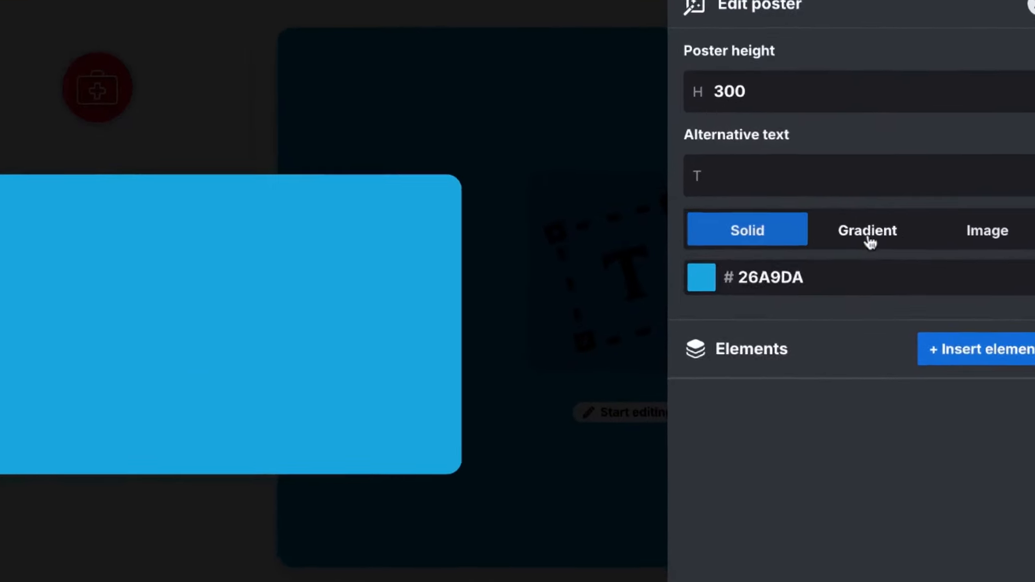
Give the poster a gradient background running from red (DD1414) to a deep crimson
left_click(868, 233)
left_click(774, 293)
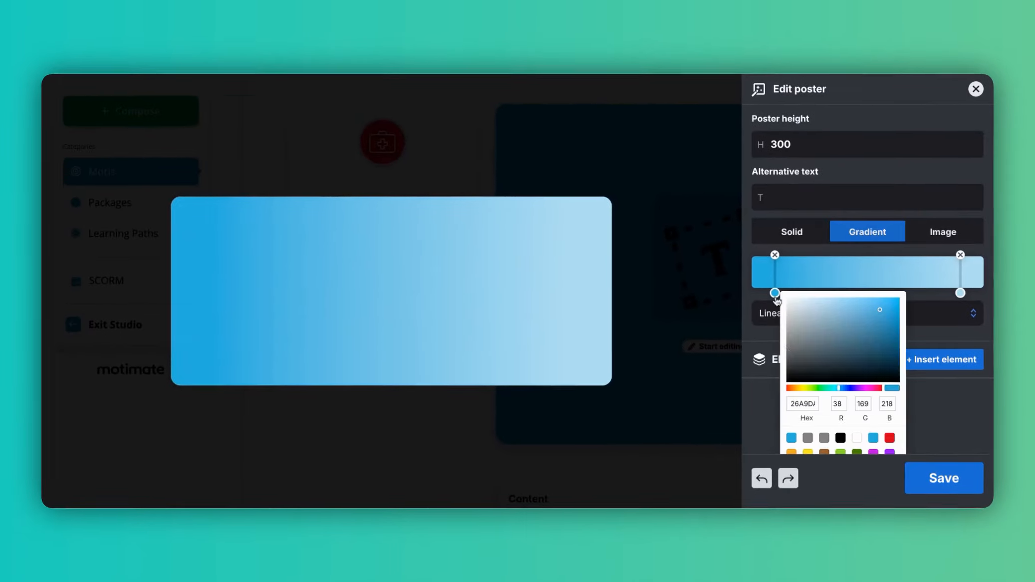
left_click(787, 389)
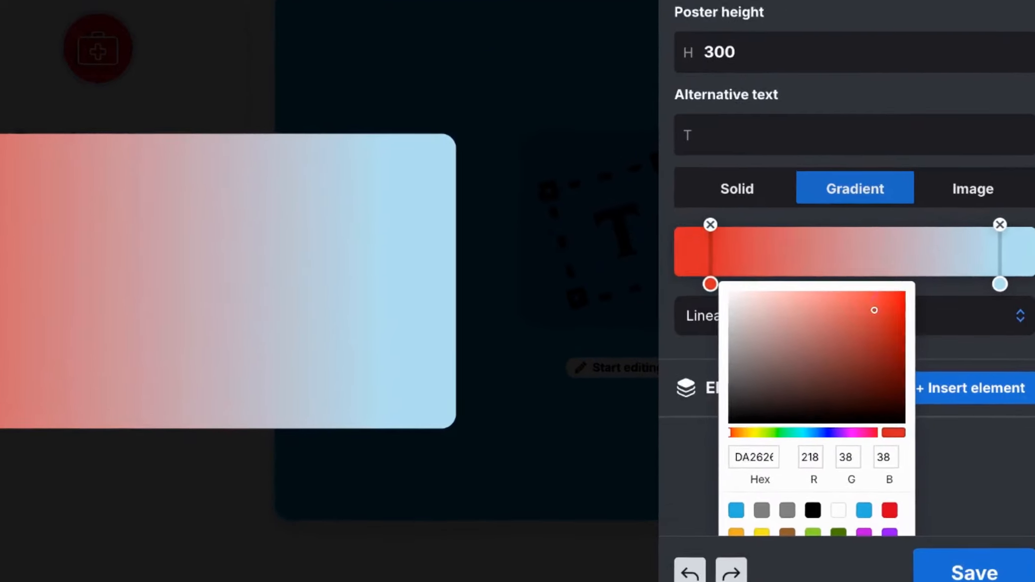
left_click(888, 308)
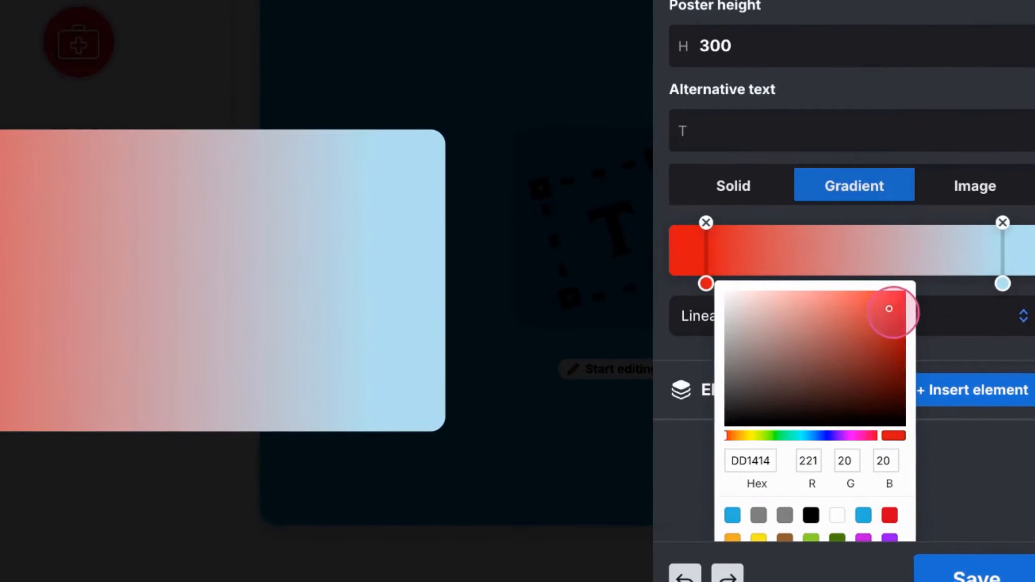
left_click(1002, 284)
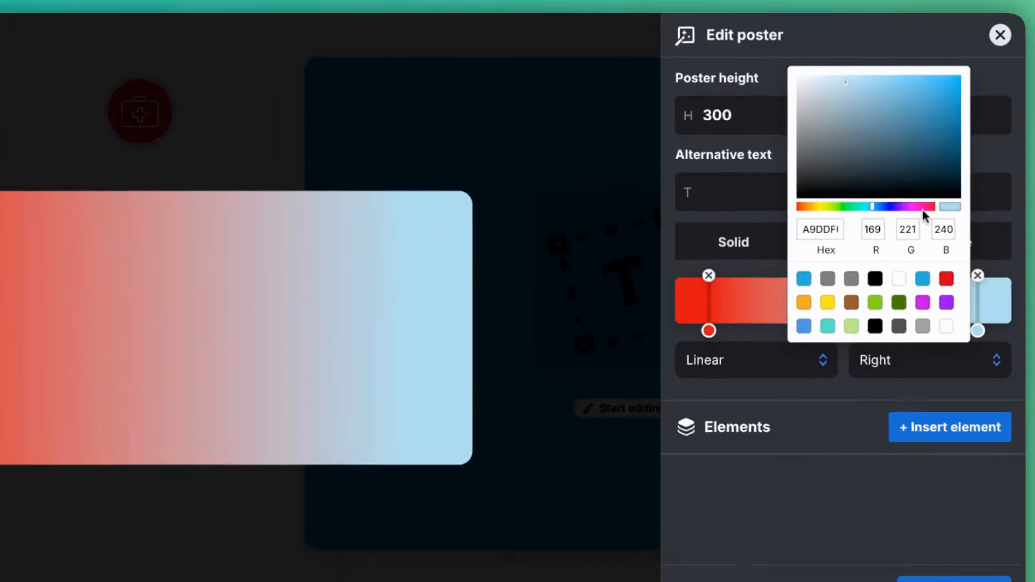
left_click(924, 208)
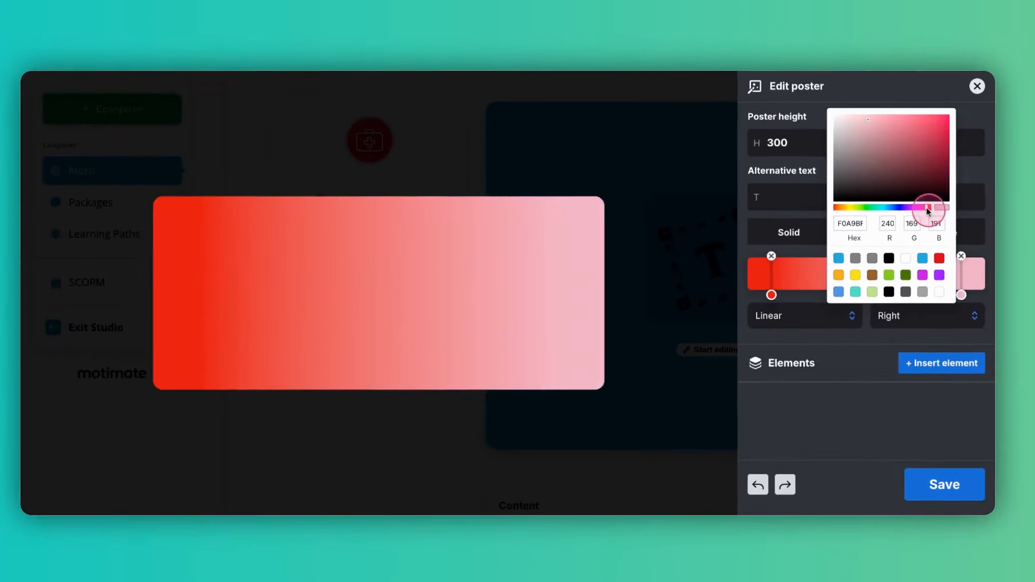
left_click(953, 98)
left_click(966, 399)
Insert a text element on the poster that reads "First Aid Course"
left_click(941, 359)
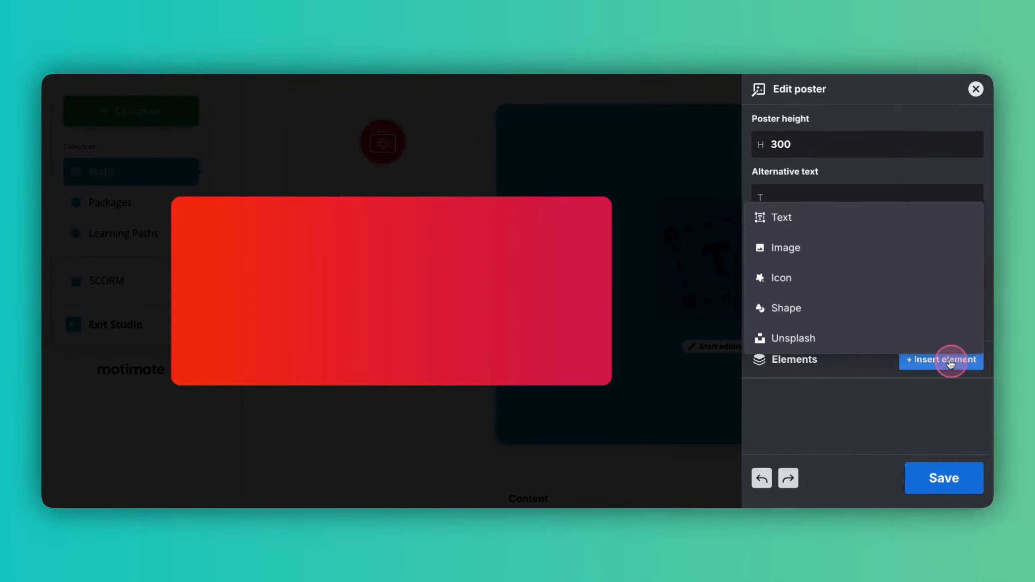
left_click(794, 218)
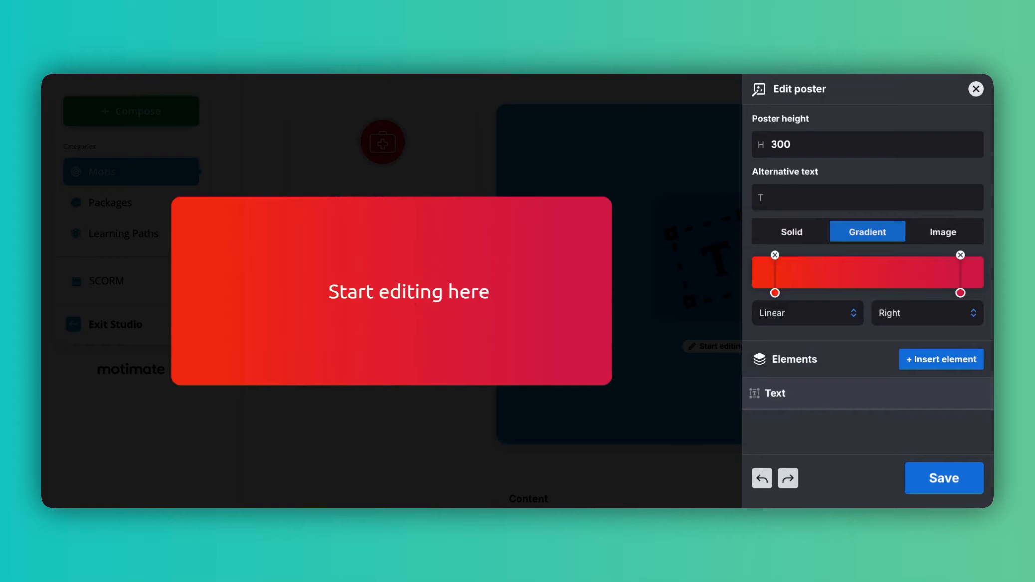
triple_click(416, 294)
type("First Aid Course")
Restyle the poster title in a larger, outlined 3D block font and move it to the left side of the poster
left_click_drag(476, 292, 328, 293)
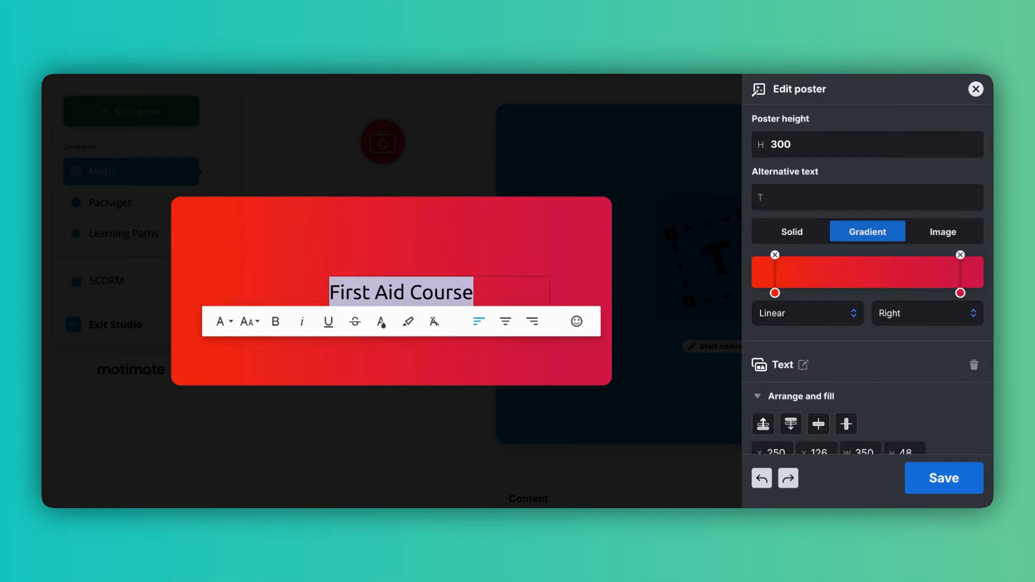
left_click(249, 321)
scroll(255, 429, "down", 3)
left_click(254, 450)
left_click(223, 402)
scroll(249, 449, "up", 5)
left_click(249, 449)
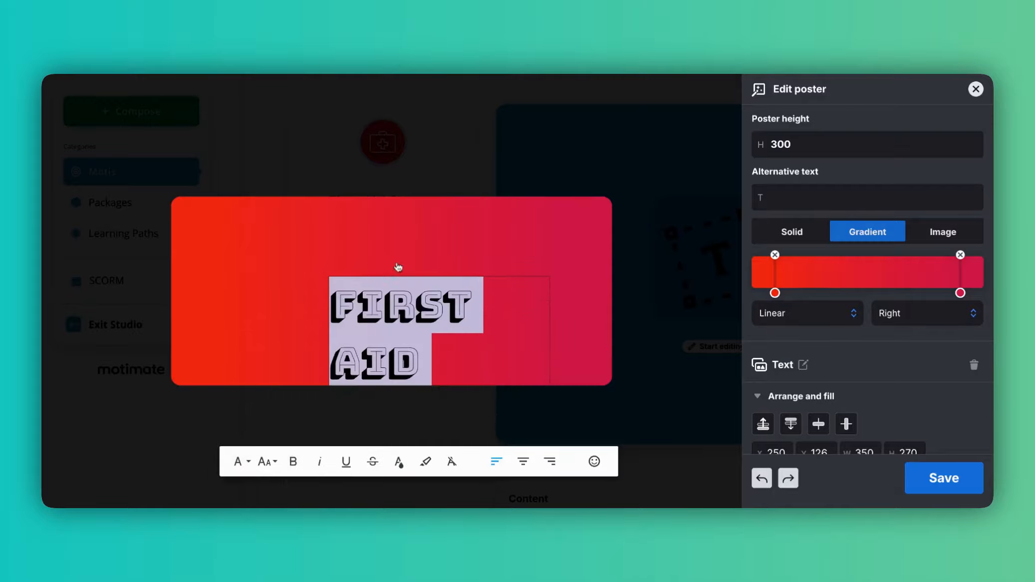
left_click(397, 266)
left_click_drag(394, 303, 250, 227)
Insert an icon element on the poster, using the first aid kit icon found by searching for "health"
scroll(862, 361, "down", 3)
left_click(919, 423)
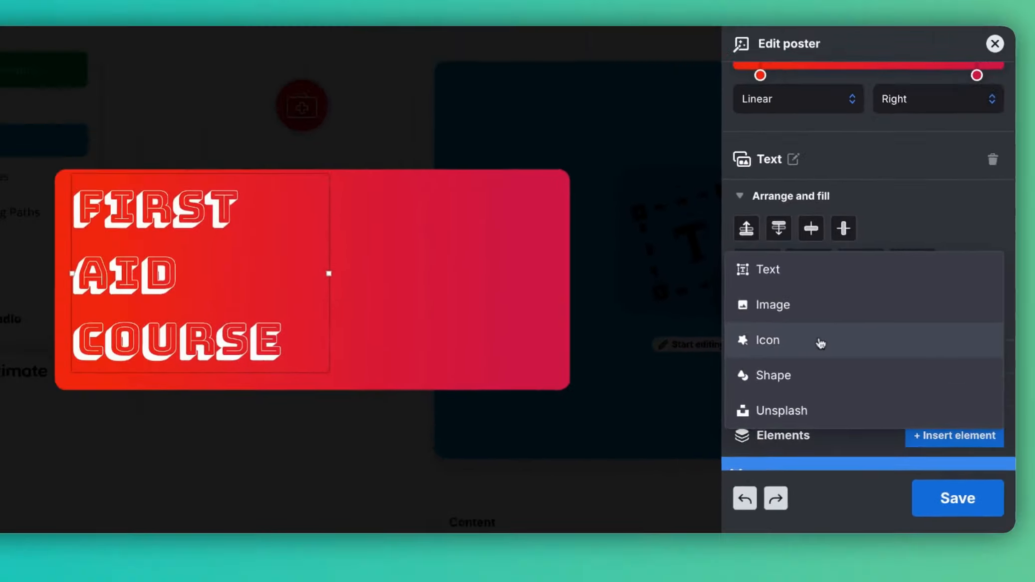
left_click(805, 336)
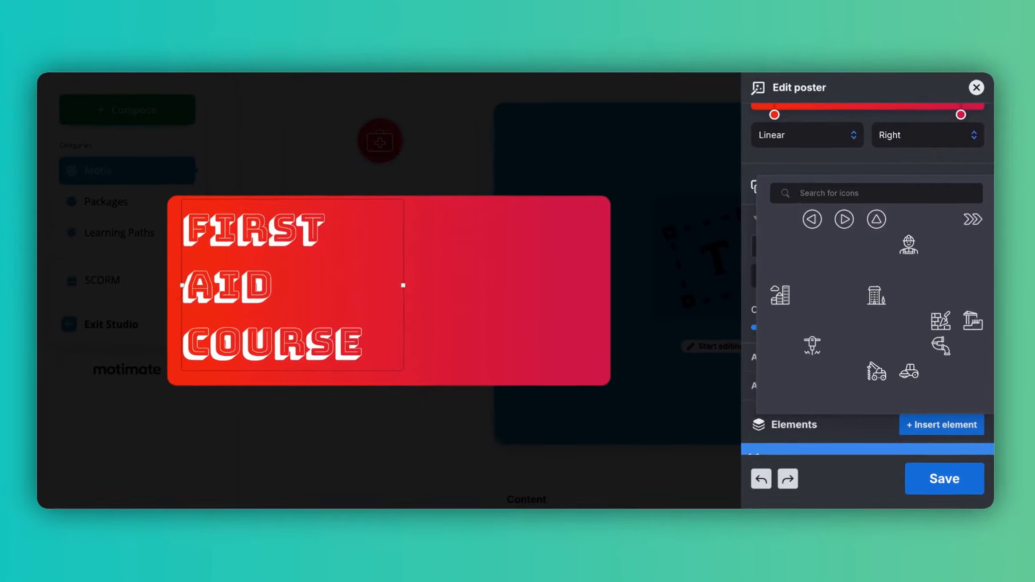
type("health")
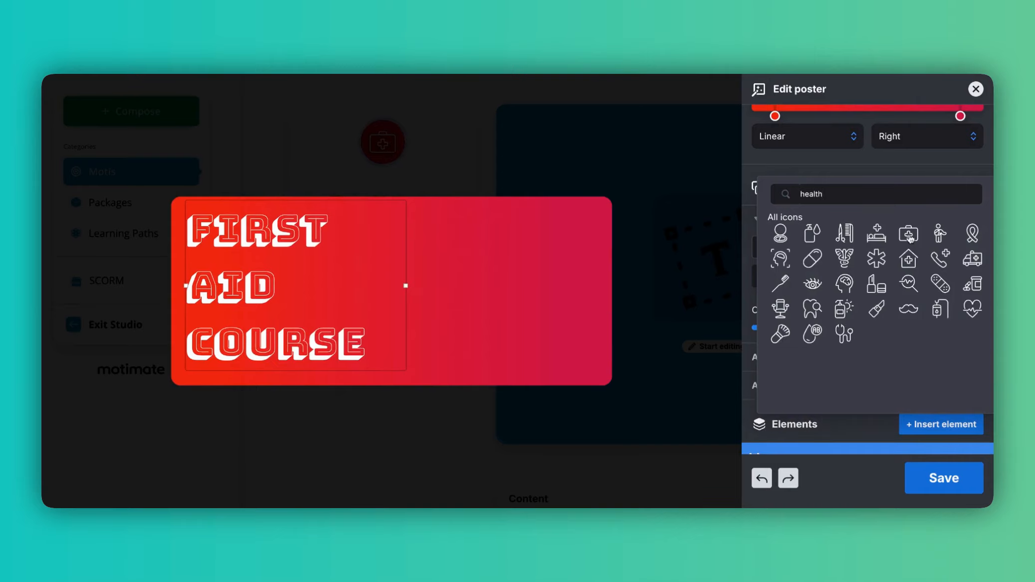
left_click(908, 235)
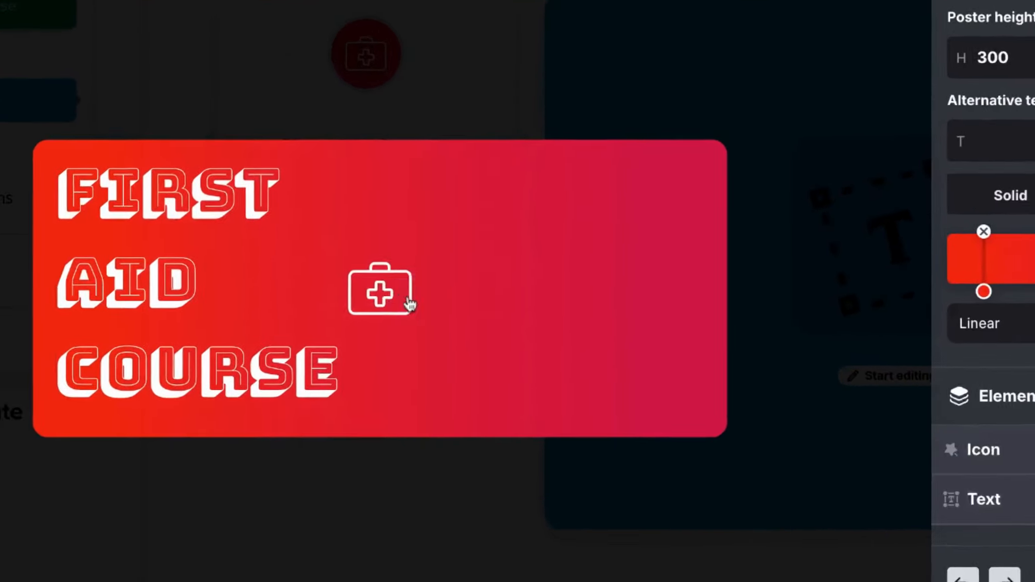
Enlarge the first aid kit icon to about 216 by 216, place it to the right of the title, and save the poster
left_click(402, 297)
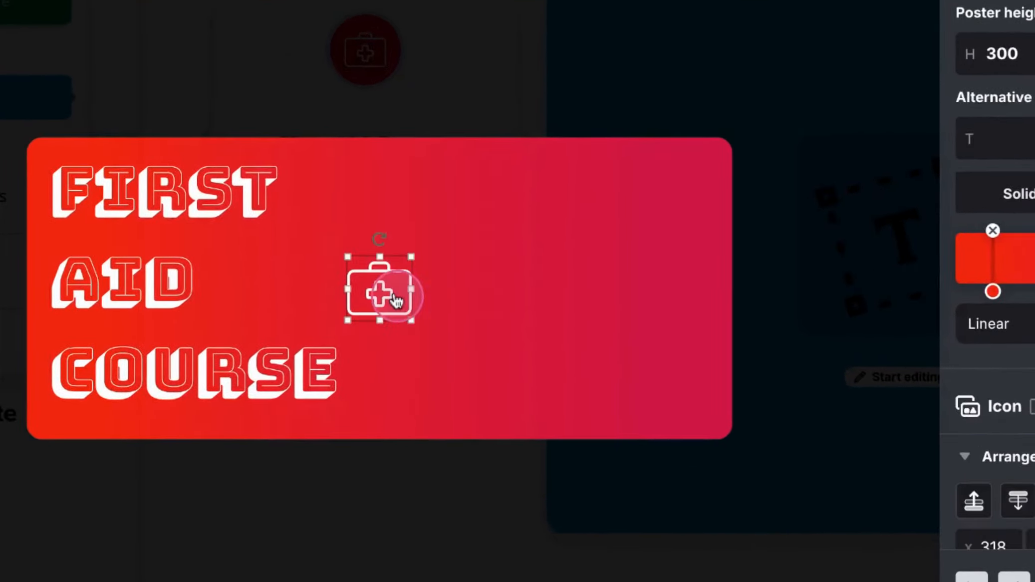
left_click_drag(414, 256, 547, 128)
left_click_drag(459, 235, 525, 280)
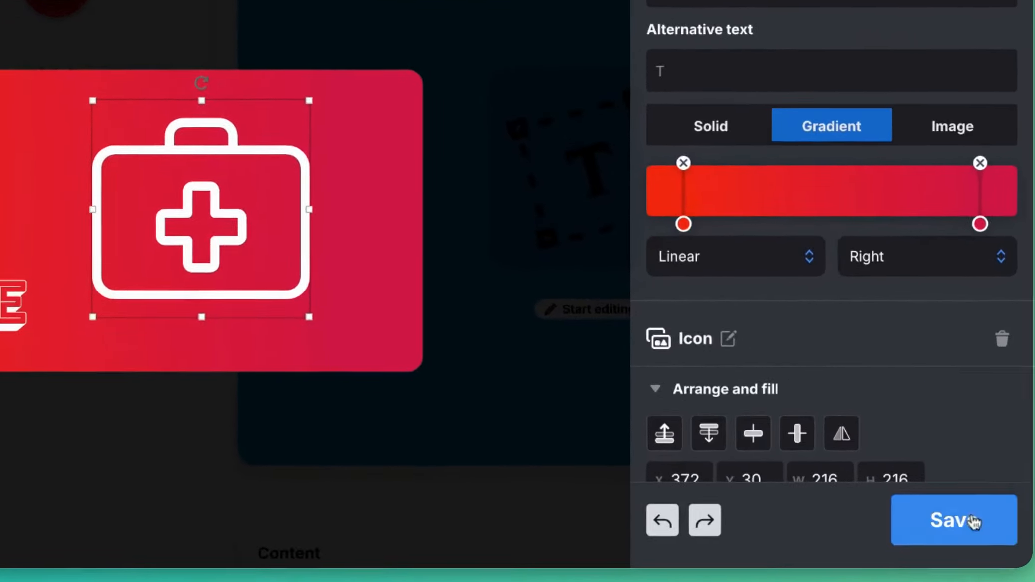
left_click(943, 477)
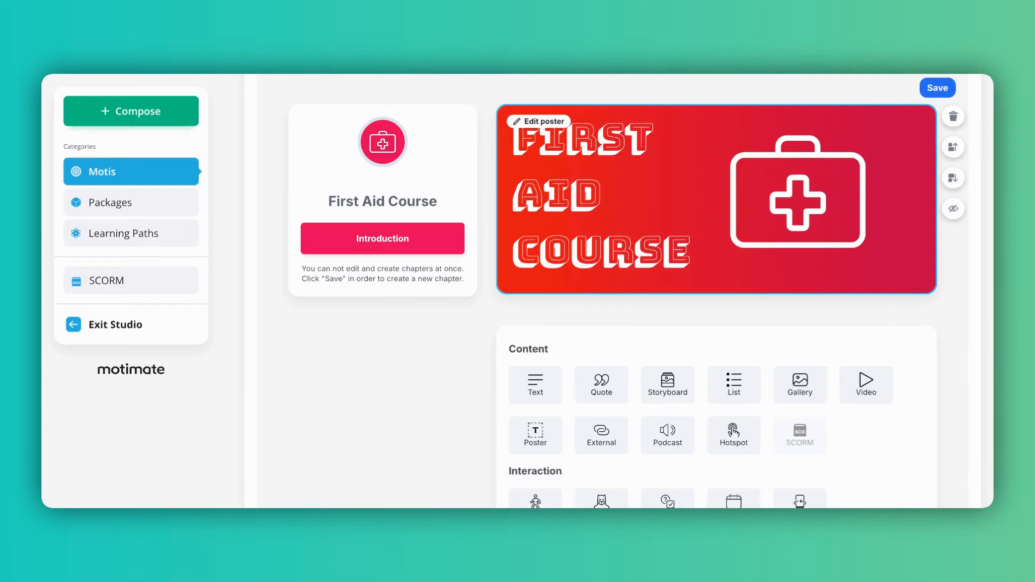
Add a quote block below the poster reading "First Aid is essential knowledge" with "Doctors" as its author
scroll(623, 289, "down", 3)
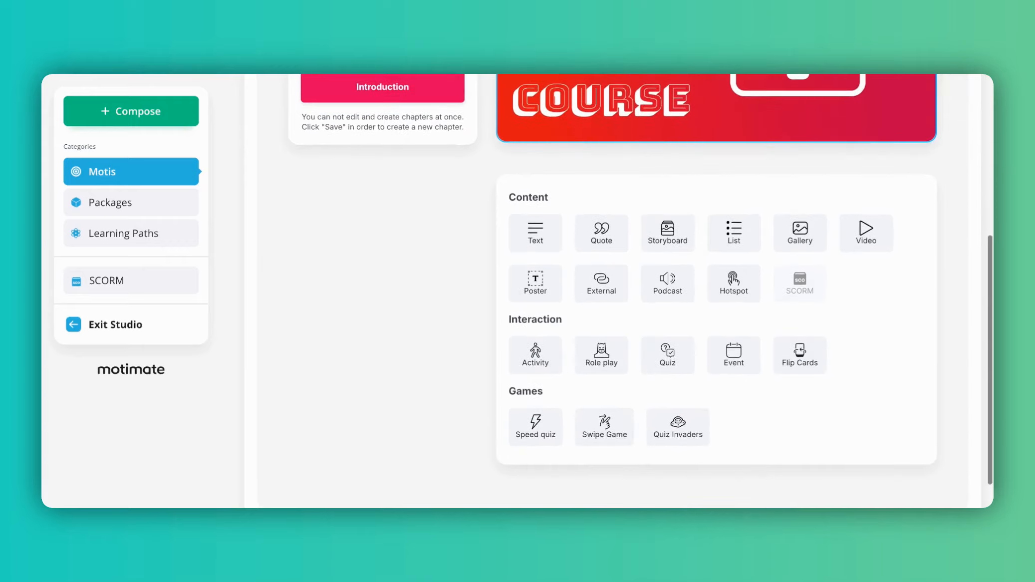
scroll(733, 299, "up", 2)
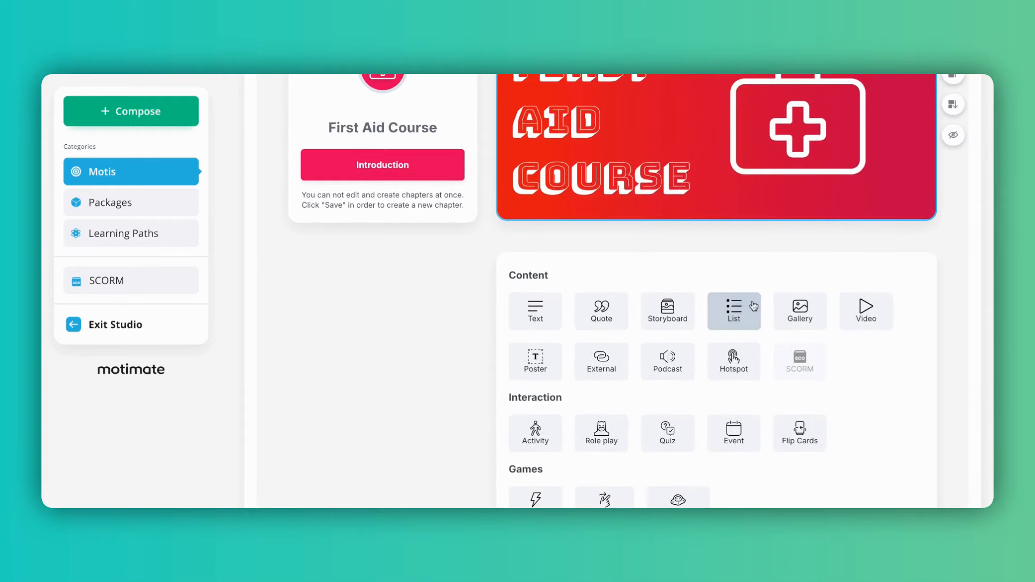
left_click(603, 307)
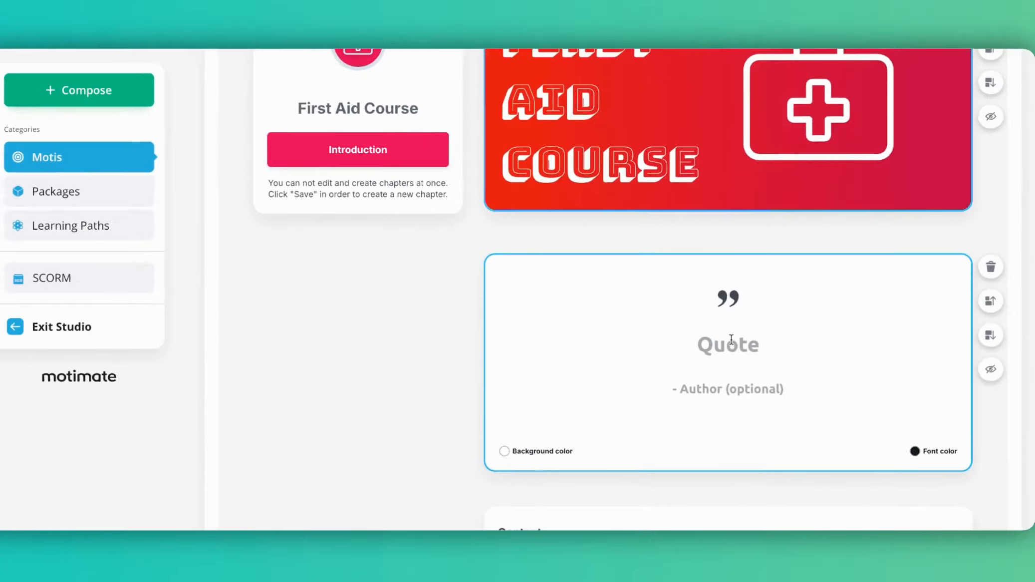
left_click(746, 359)
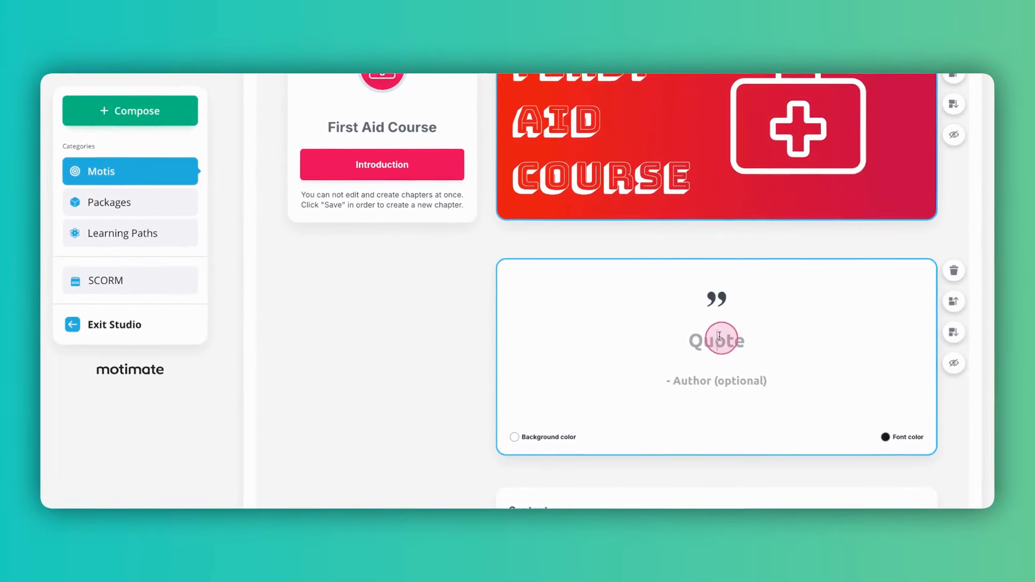
type("First Aid is essential knowledge")
left_click(748, 428)
type("Doctors")
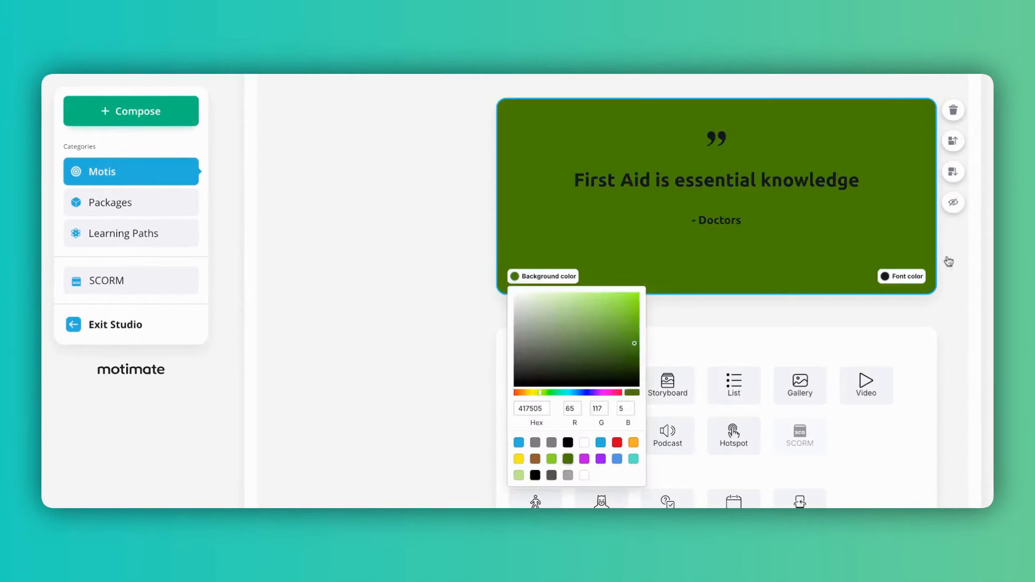
Save the Introduction chapter with its poster and quote
scroll(716, 299, "up", 6)
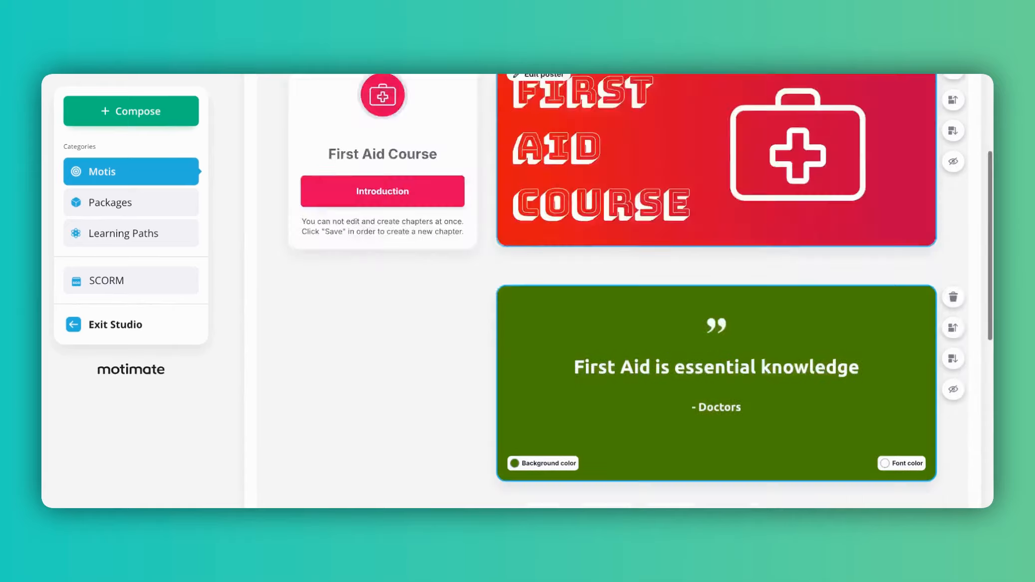
left_click(935, 187)
scroll(957, 291, "down", 2)
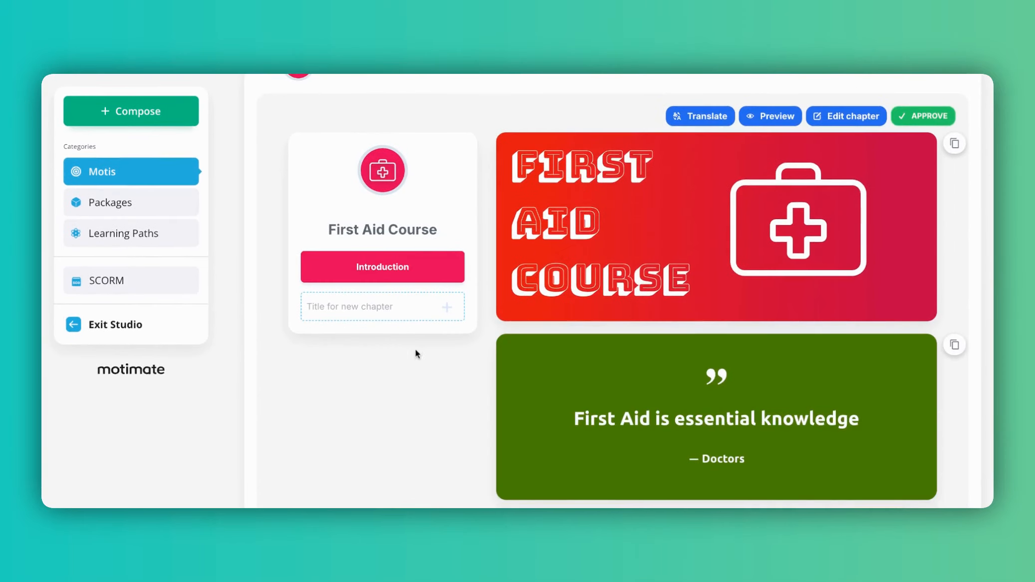
Create a second chapter titled "New Chapter" and open it for adding content
left_click(344, 306)
type("New Chapter")
key("Return")
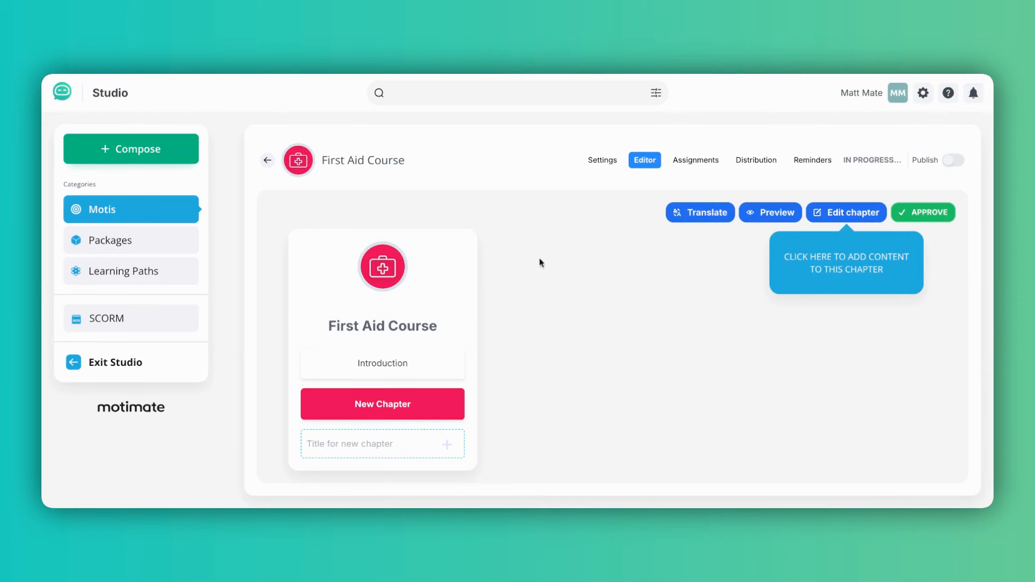
left_click(848, 265)
scroll(948, 369, "down", 1)
scroll(947, 370, "down", 2)
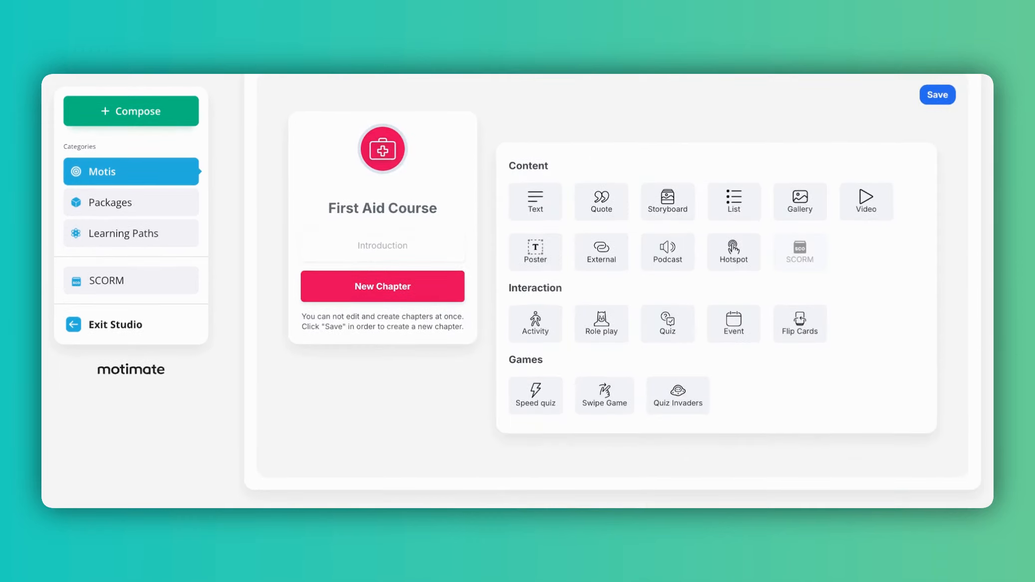